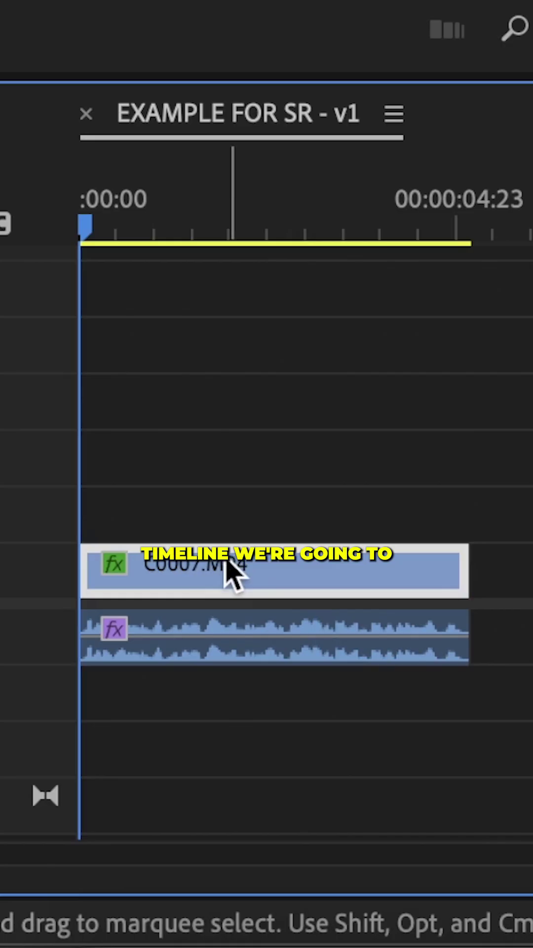
Alt-drag C0007.MP4 onto V2 and bring up its context menu for Replace With After Effects Composition
left_click_drag(226, 568, 226, 507)
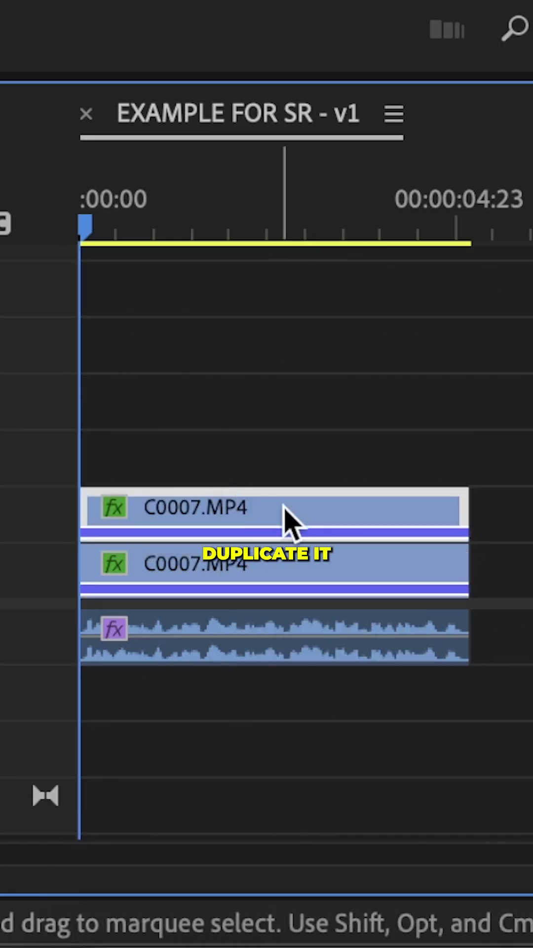
right_click(312, 528)
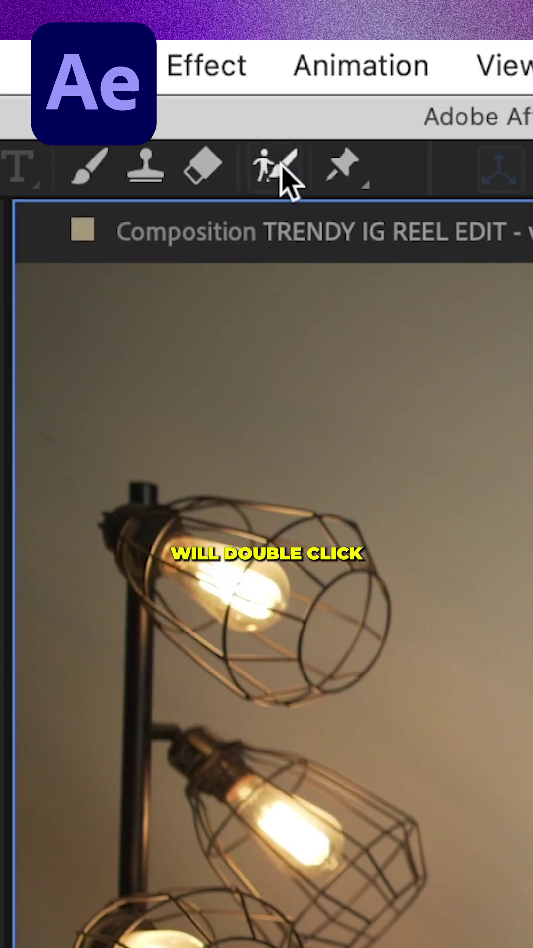
Roto Brush the subject in C0007.MP4, freeze the cutout, and scrub to verify it
left_click(281, 171)
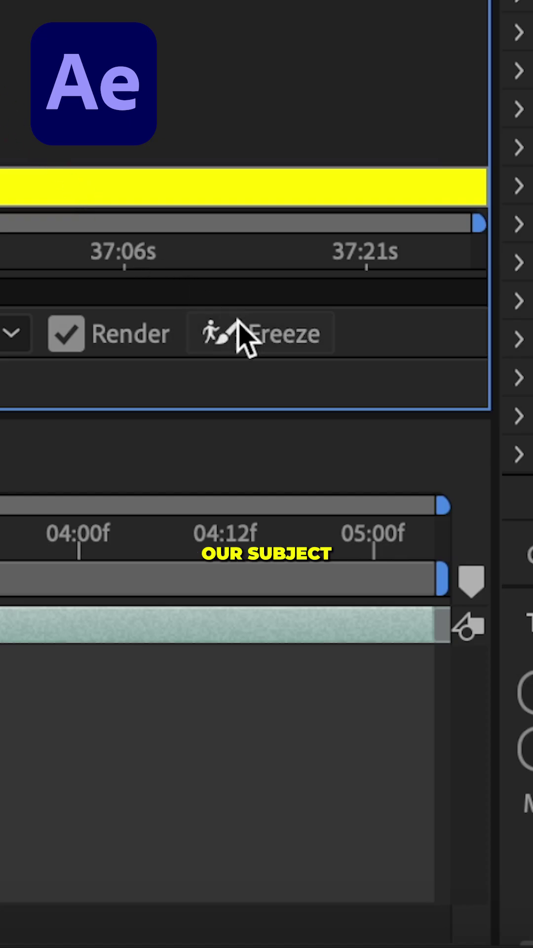
left_click(262, 340)
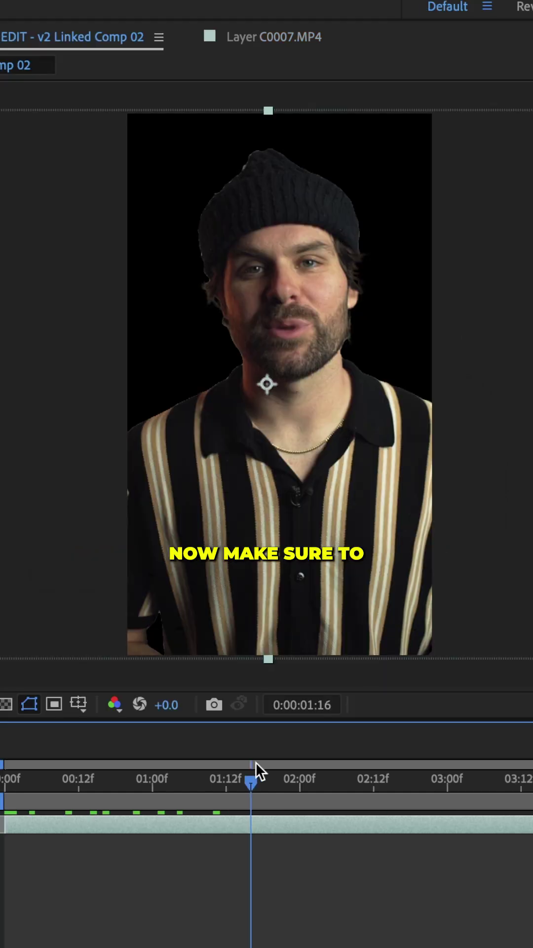
left_click_drag(257, 764, 317, 765)
Save the After Effects project and raise the linked comp clip one track in Premiere
key("ctrl+s")
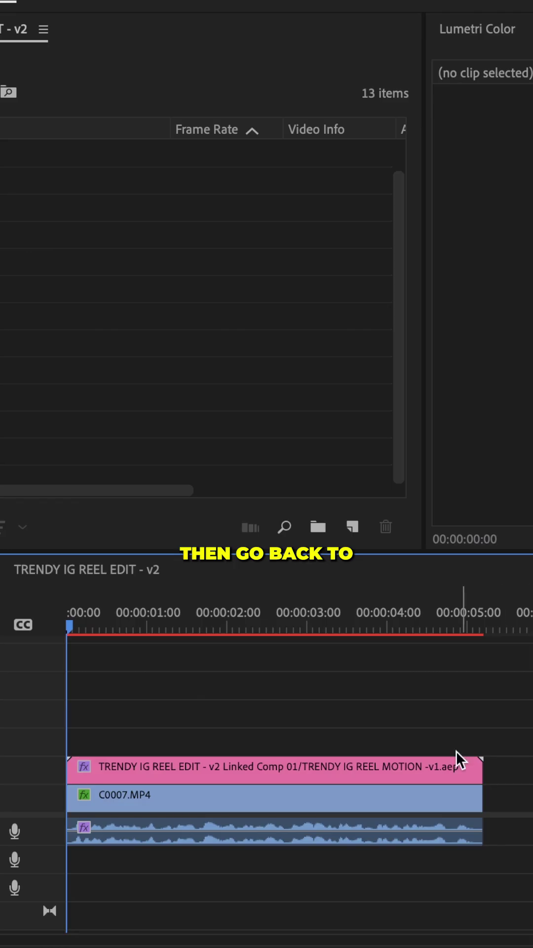
left_click_drag(425, 774, 435, 722)
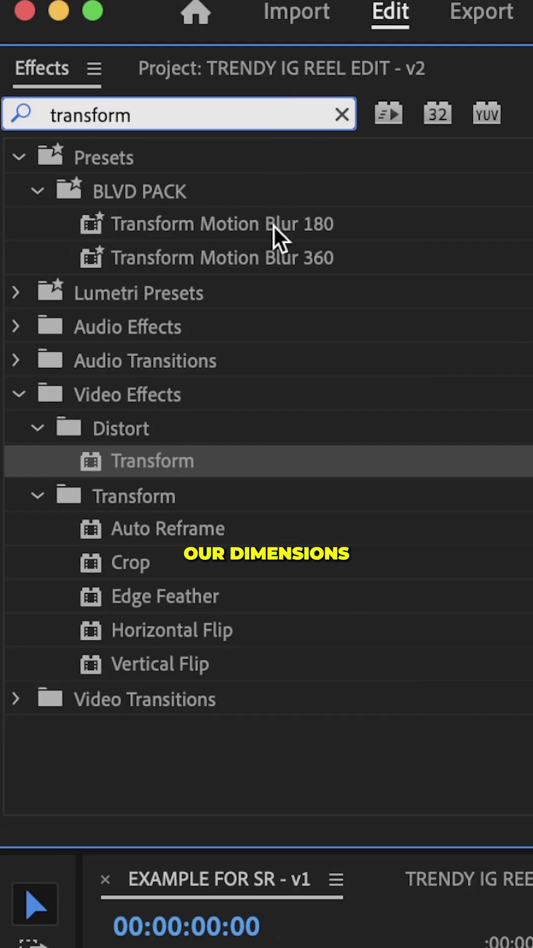
Apply Transform to PAPER TEXTURE.mp4 and play the sequence to preview the layering
left_click(272, 224)
left_click_drag(493, 829, 76, 763)
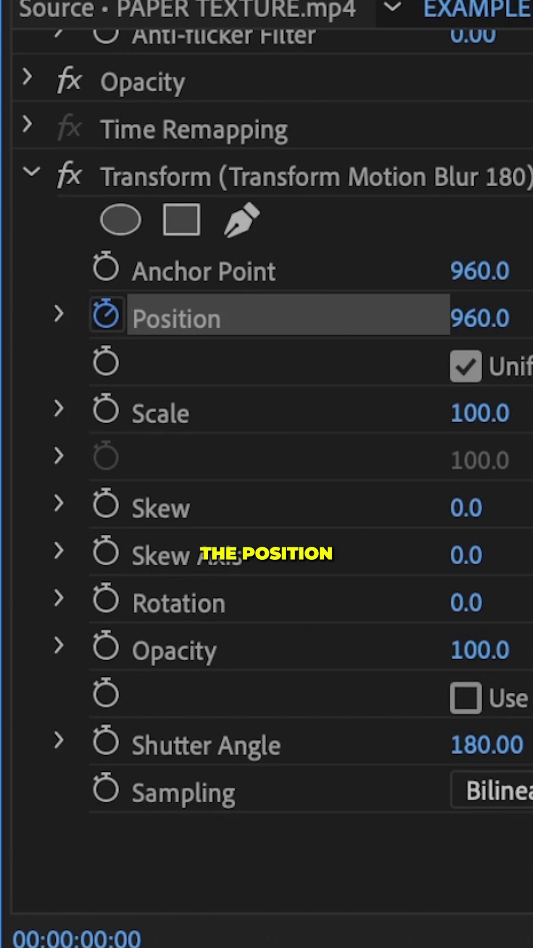
key("space")
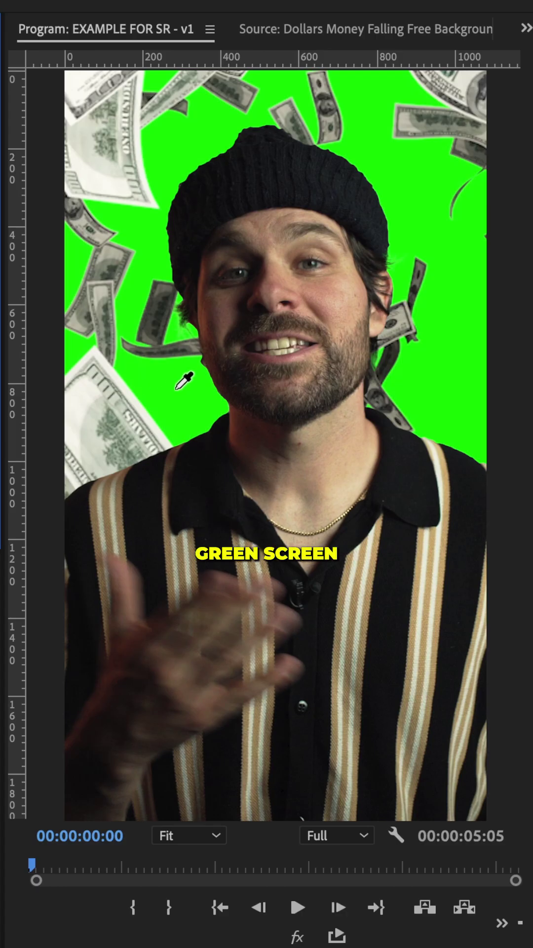
Key out the green in Dollars Money Falling with Ultra Key's eyedropper and preview playback
left_click(178, 387)
key("space")
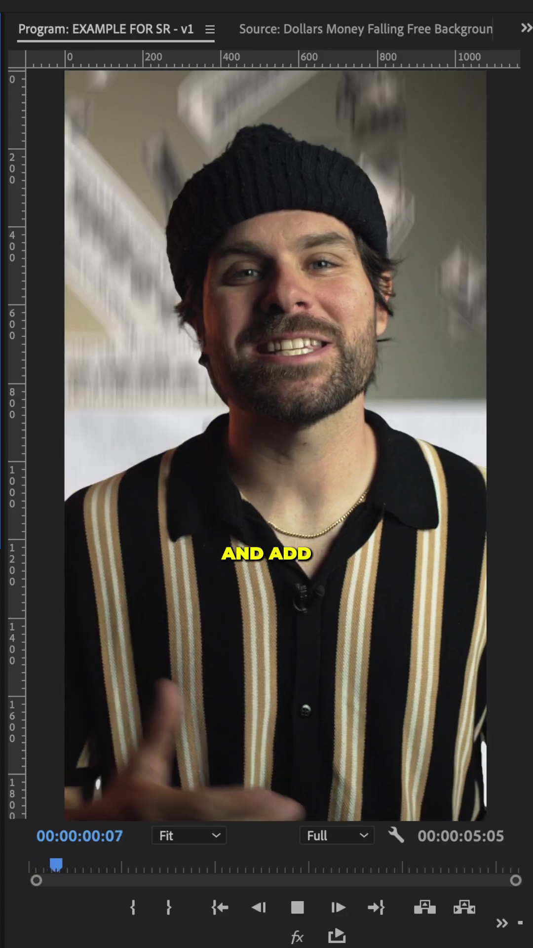